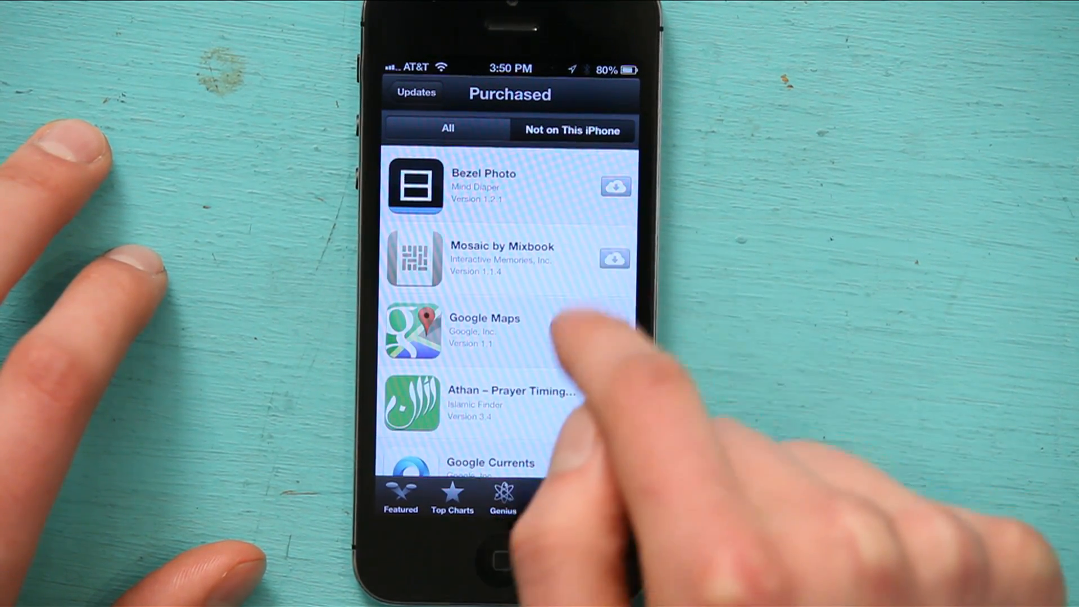
scroll(510, 312, down, 3)
scroll(511, 312, down, 3)
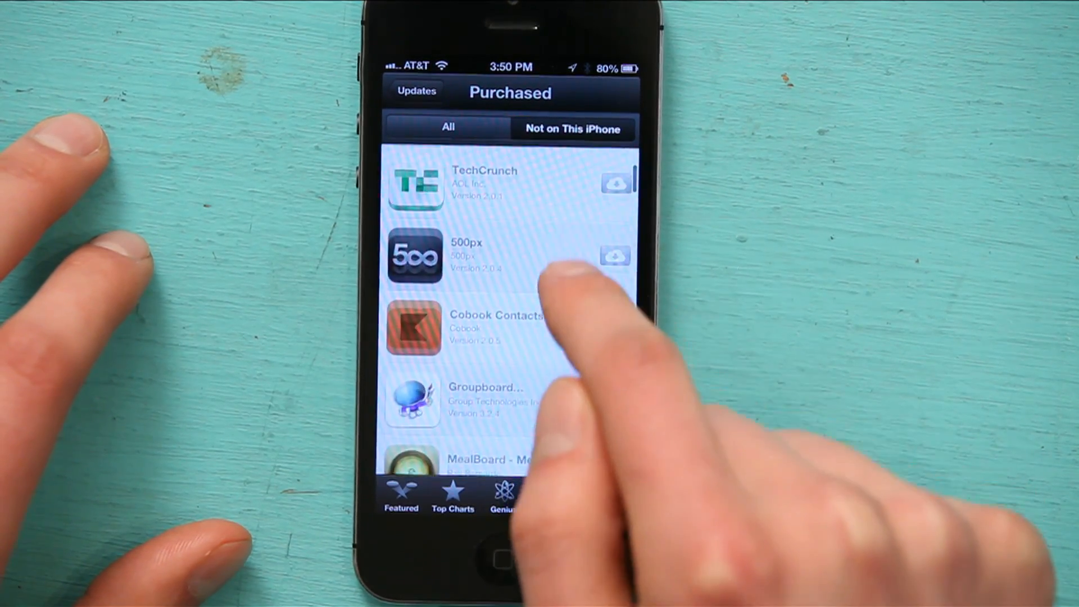
scroll(510, 313, down, 3)
scroll(511, 313, down, 3)
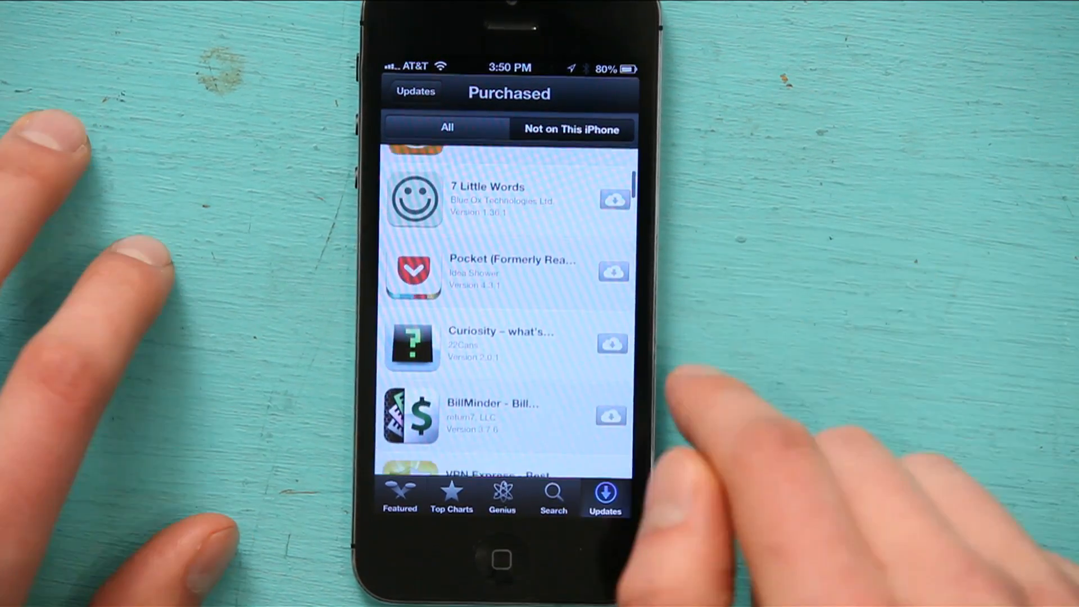